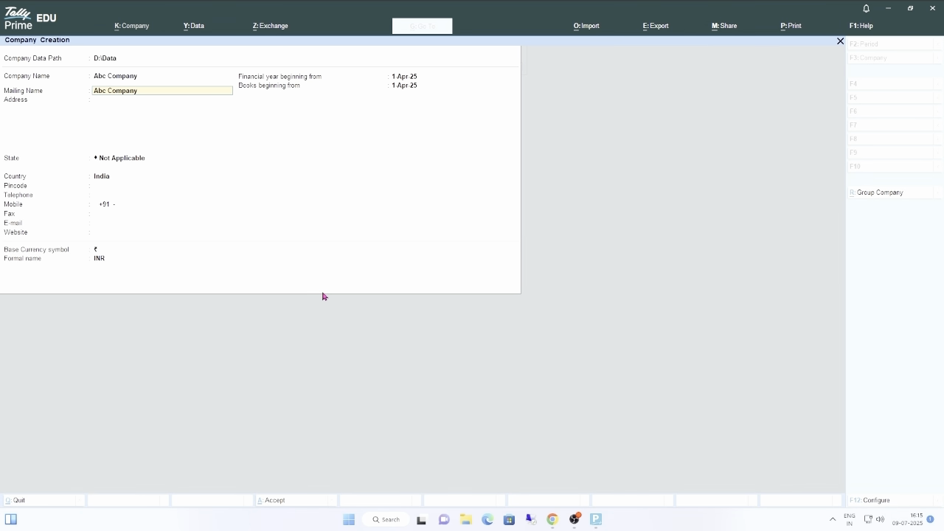
- Keep Abc Company as the mailing name, leave the address blank, and retain Not Applicable as state and India as country
{"action": "key", "text": "Return"}
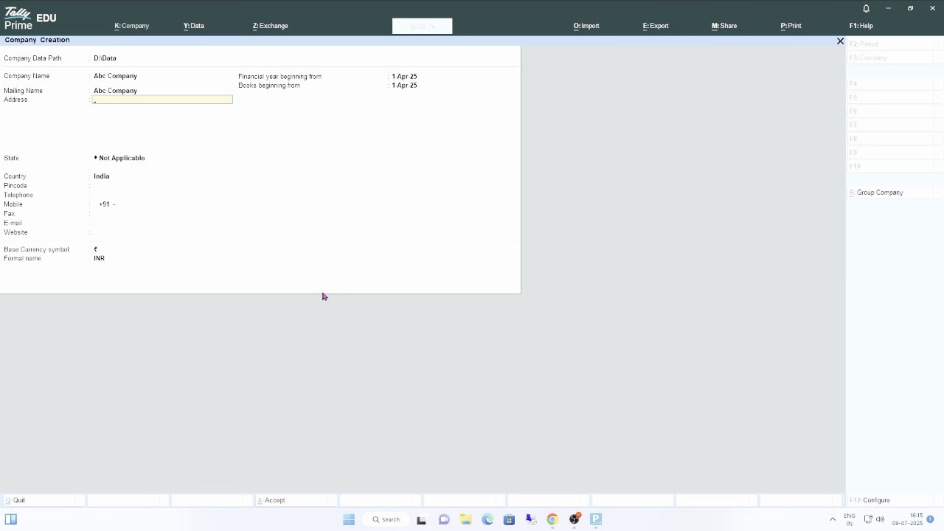
{"action": "key", "text": "Return"}
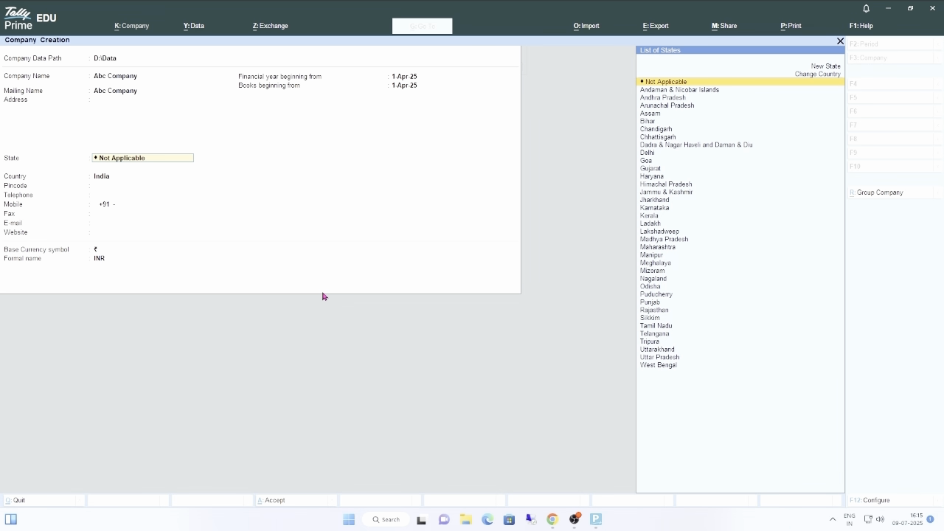
{"action": "key", "text": "Return"}
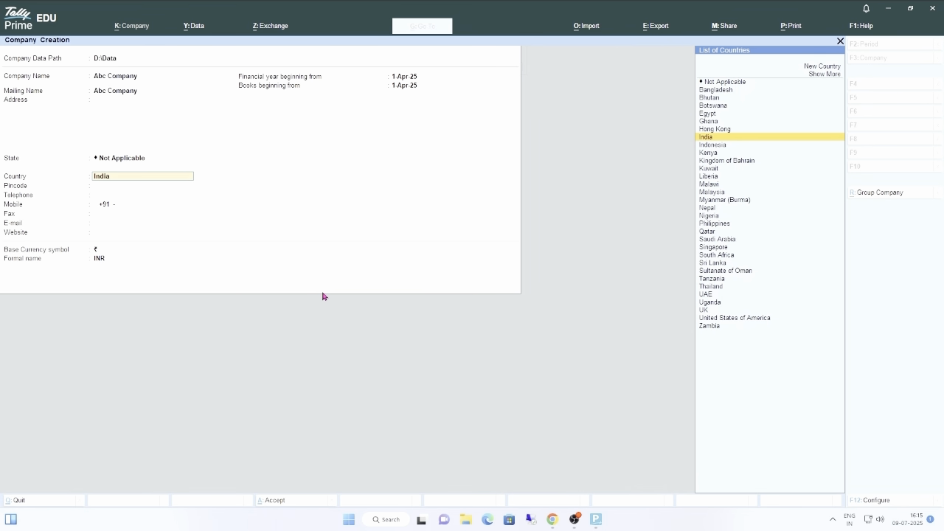
{"action": "key", "text": "Return"}
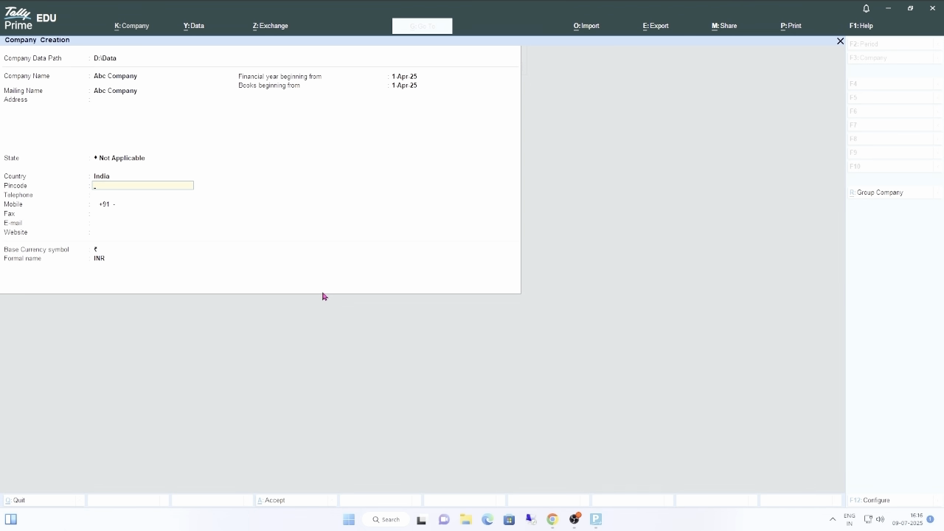
- Leave the company's pincode, telephone, mobile, fax, e-mail and website blank
{"action": "key", "text": "Return"}
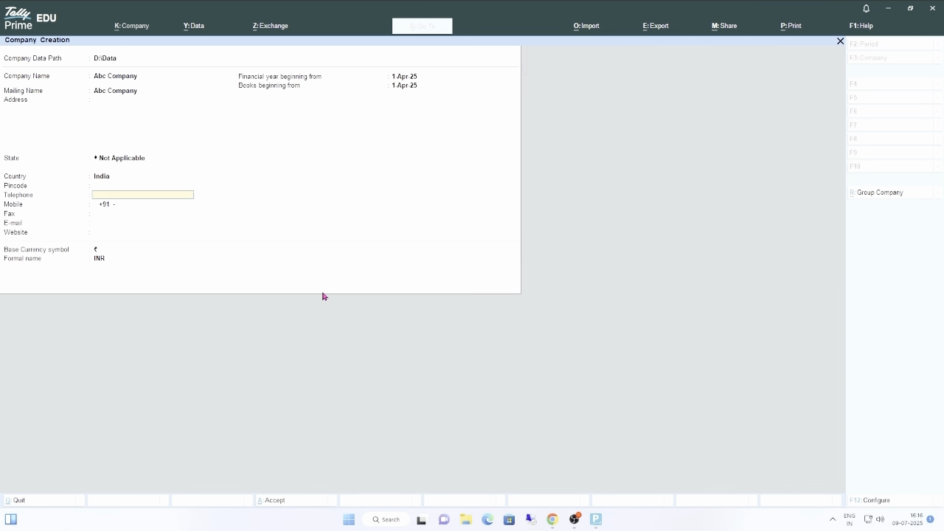
{"action": "key", "text": "Return"}
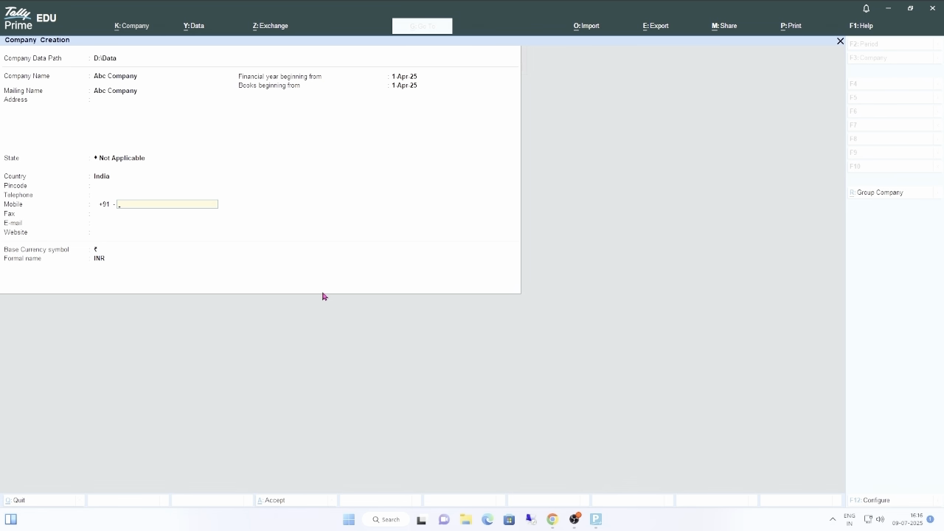
{"action": "key", "text": "Return"}
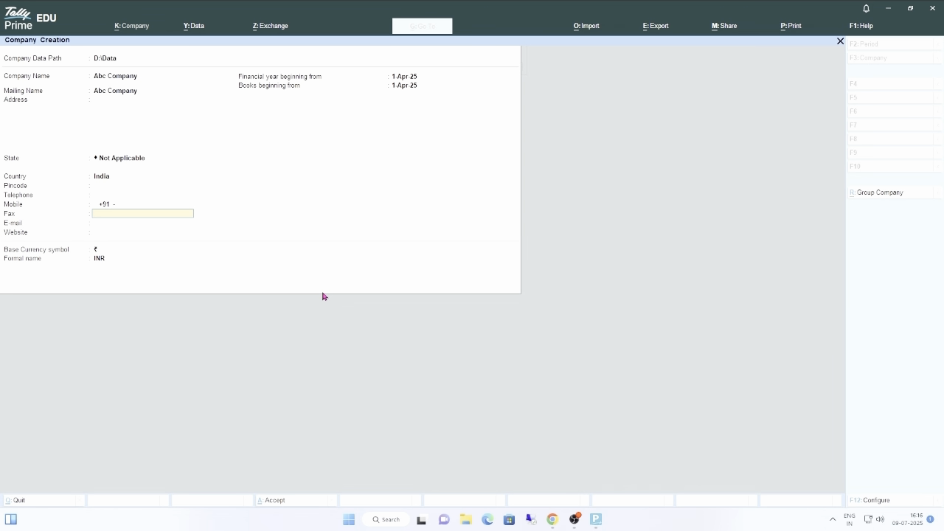
{"action": "key", "text": "Return"}
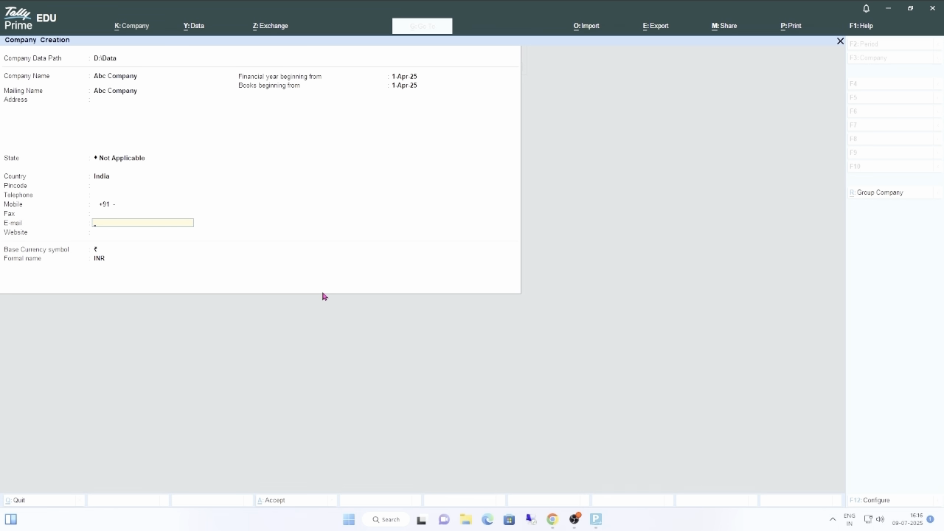
{"action": "key", "text": "Return"}
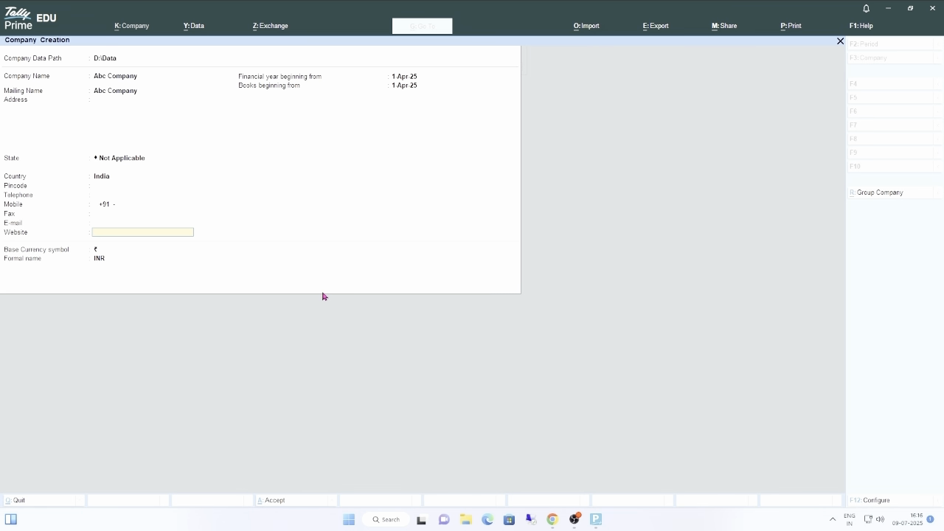
{"action": "key", "text": "Return"}
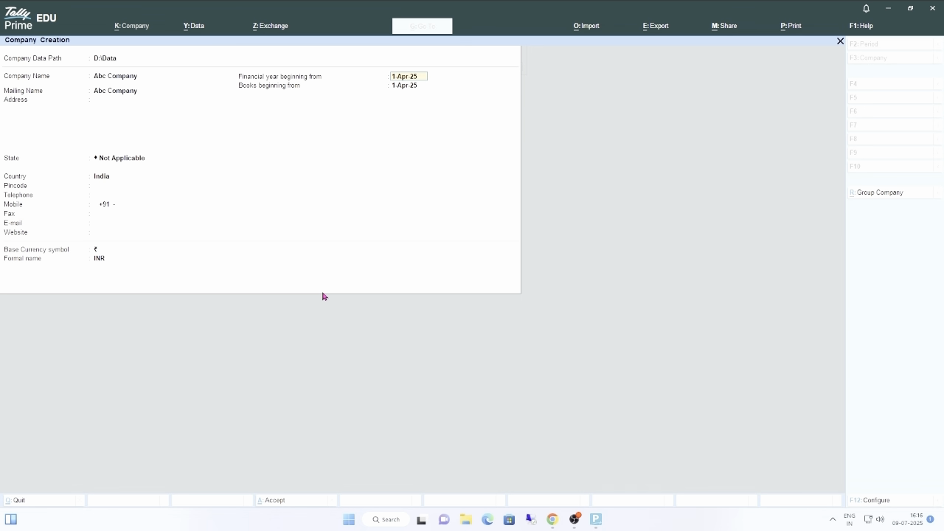
{"action": "key", "text": "Return"}
{"action": "key", "text": "Return"}
- Keep 1-Apr-25 for the financial year and books and ₹ / INR as base currency, and save the new company
{"action": "key", "text": "Return"}
{"action": "key", "text": "Return"}
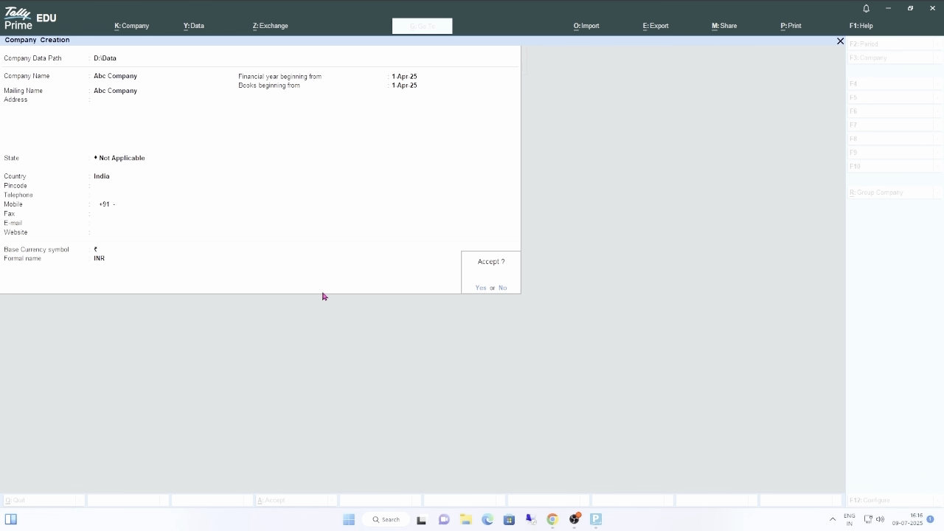
{"action": "key", "text": "Return"}
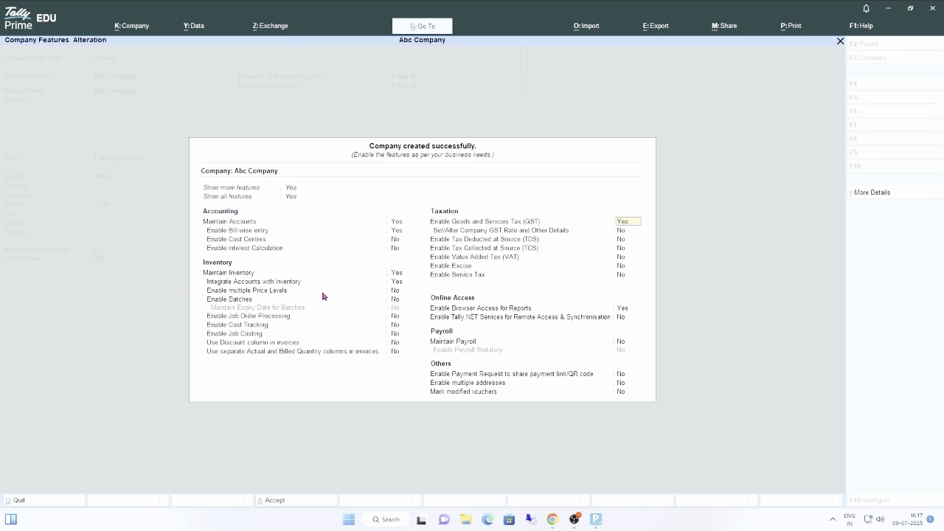
- Enable GST for the company and set its registration to Gujarat, type Regular, with Assessee of Other Territory at No
{"action": "key", "text": "Return"}
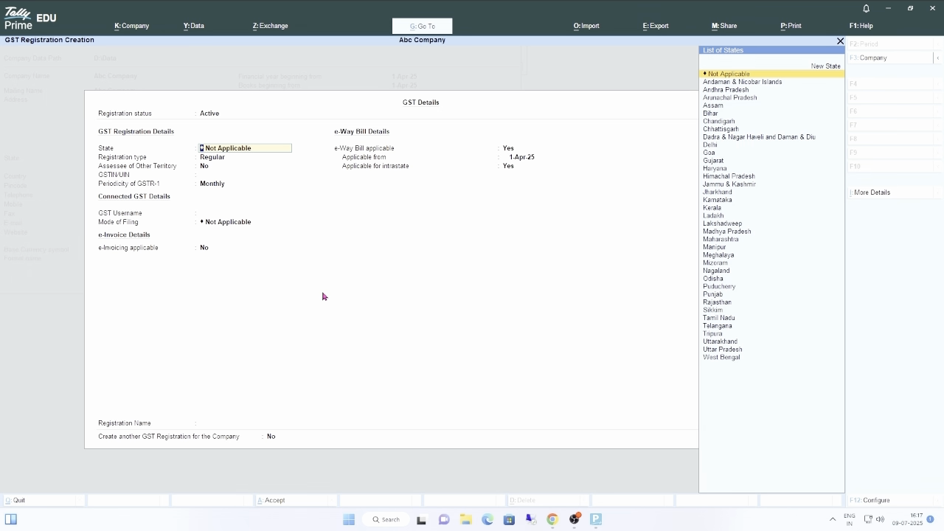
{"action": "type", "text": "Gu"}
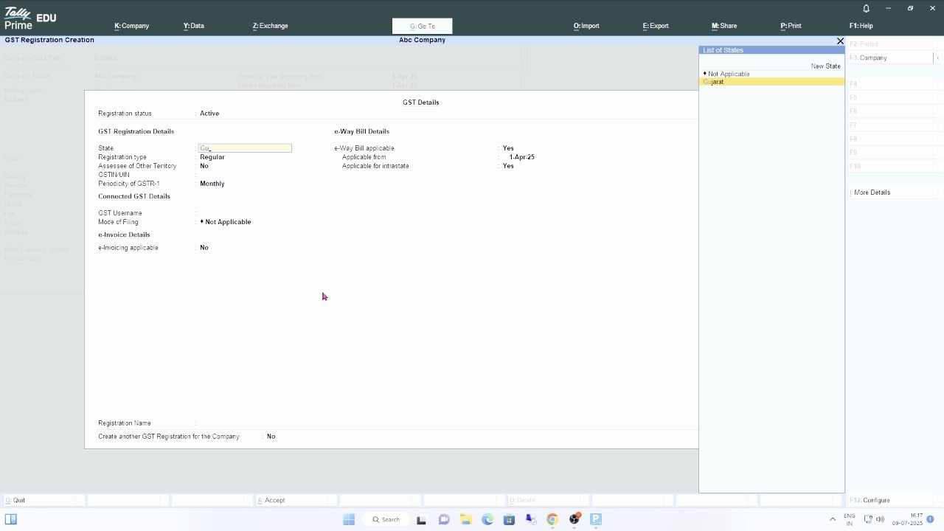
{"action": "key", "text": "Return"}
{"action": "key", "text": "Return"}
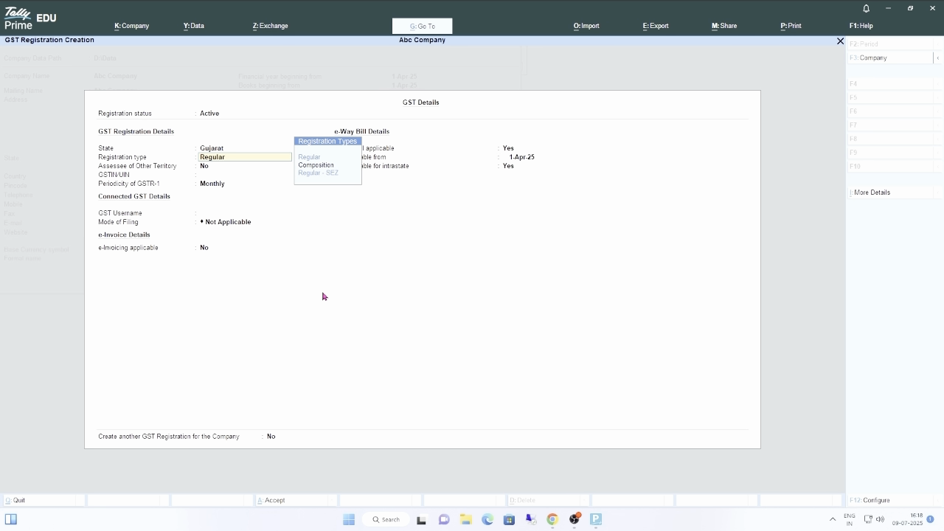
{"action": "key", "text": "Return"}
{"action": "key", "text": "Return"}
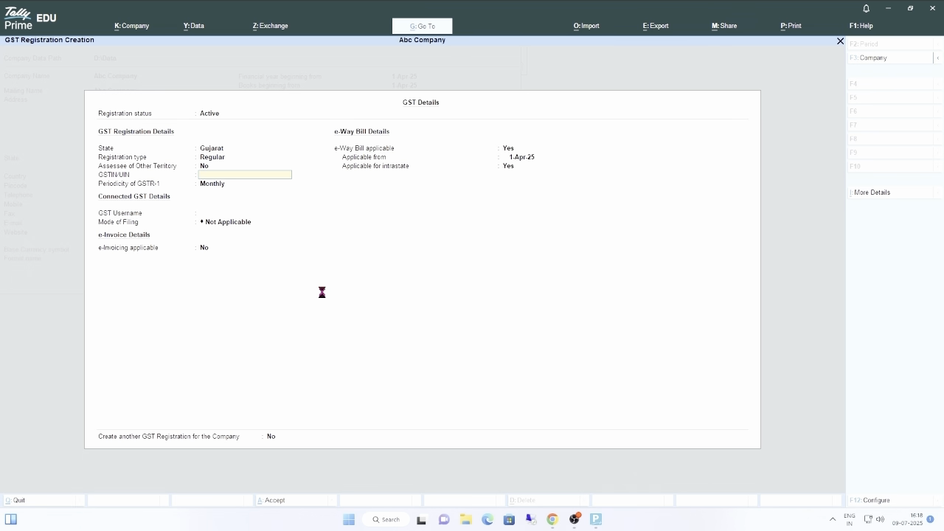
- Leave the GSTIN and GST username blank, keeping Monthly GSTR-1 periodicity and Not Applicable as the filing mode
{"action": "key", "text": "Return"}
{"action": "key", "text": "Return"}
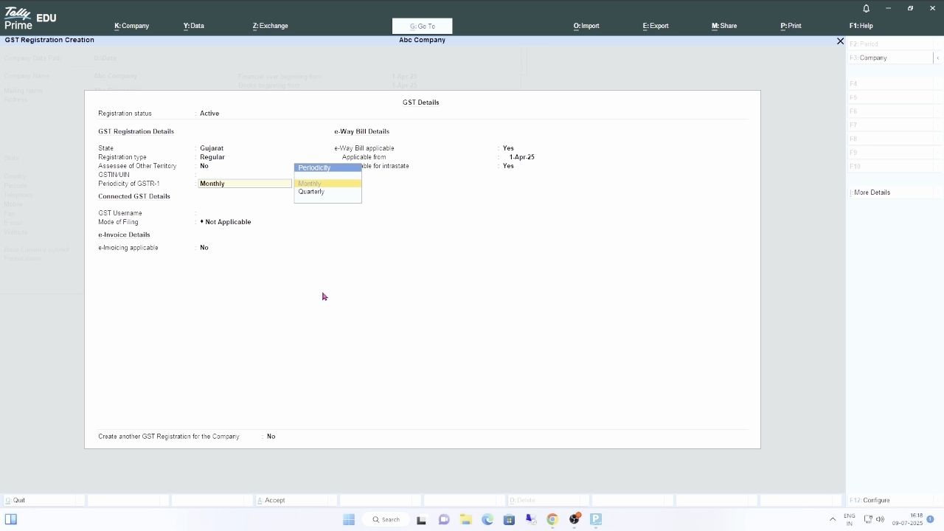
{"action": "key", "text": "Return"}
{"action": "key", "text": "Return"}
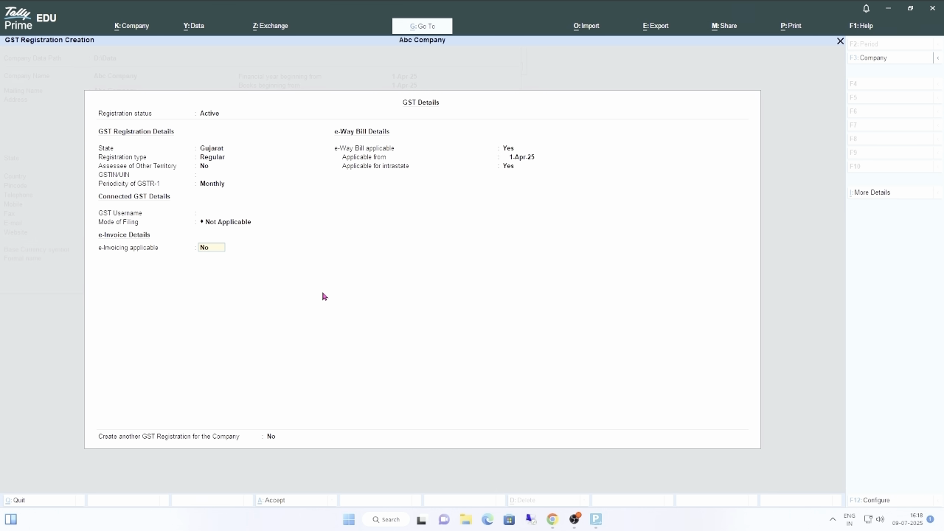
- Enable e-invoicing applicable from 1-Apr-25 with Morbi as the invoice bill-from place
{"action": "type", "text": "y"}
{"action": "key", "text": "Return"}
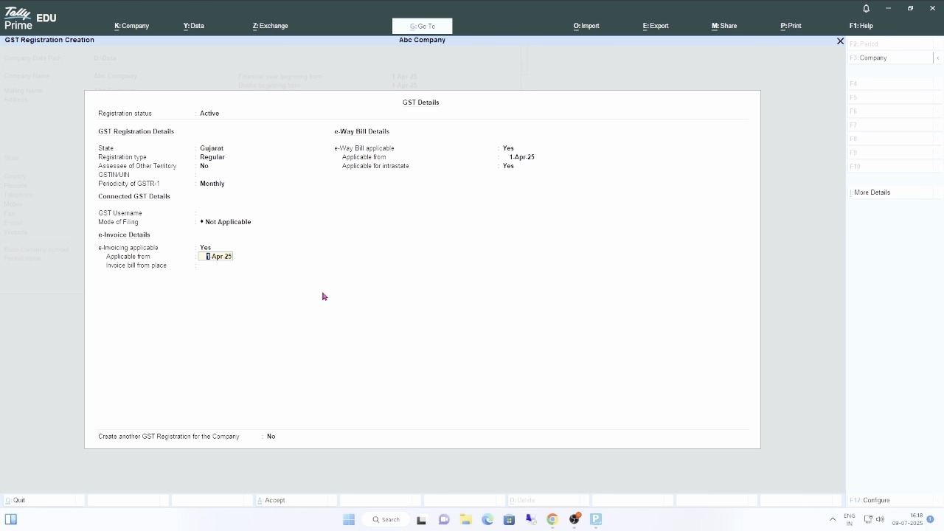
{"action": "key", "text": "Return"}
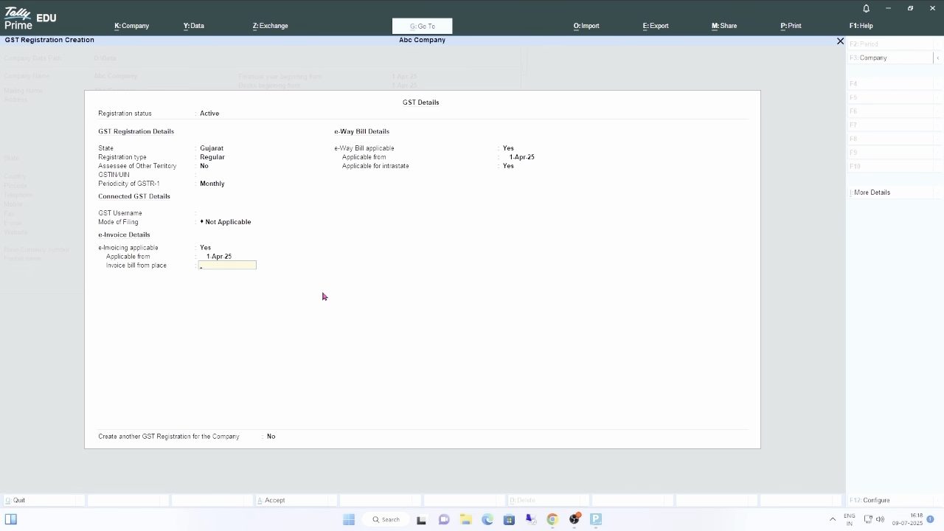
{"action": "type", "text": "Morbi"}
{"action": "key", "text": "Return"}
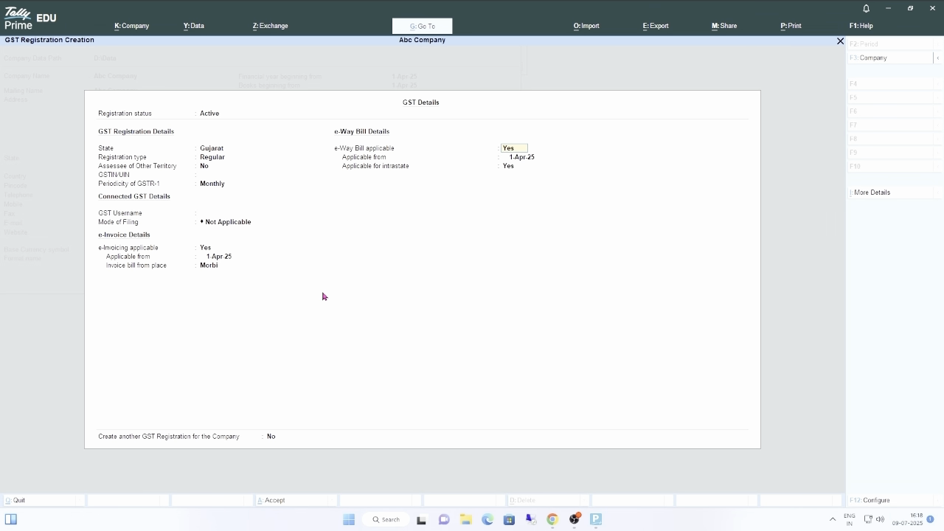
{"action": "key", "text": "Return"}
{"action": "key", "text": "Return"}
{"action": "key", "text": "Return"}
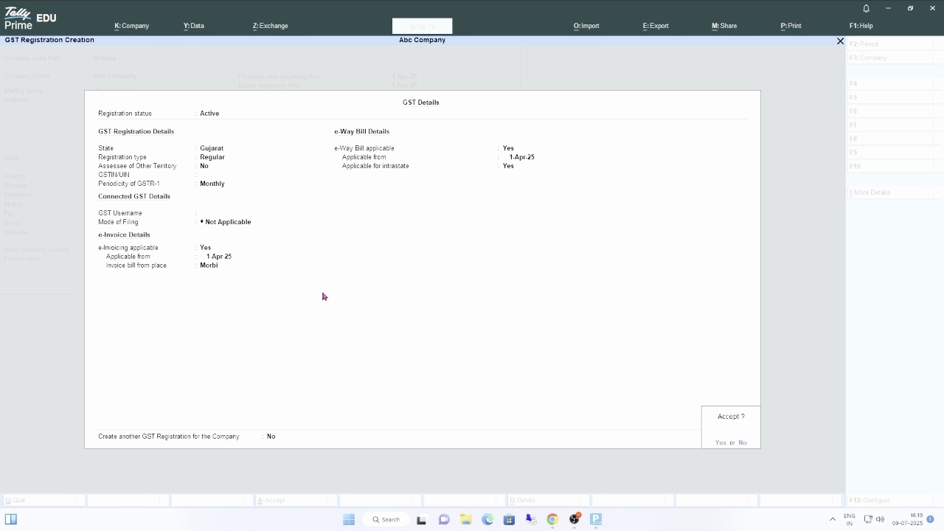
- Keep e-Way Bill applicable from 1-Apr-25, including intrastate, and save the GST registration without creating another
{"action": "key", "text": "y"}
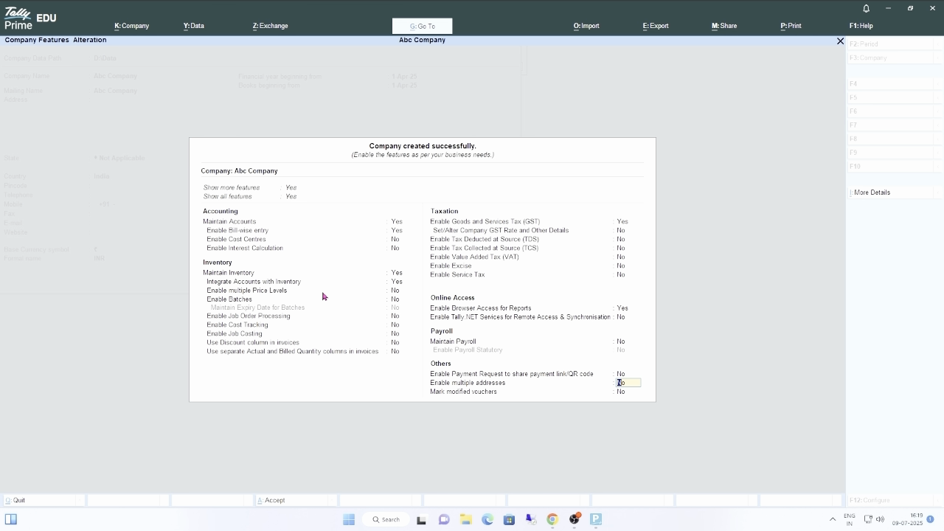
- Enable multiple addresses for the company and add Rajkot as the second address type after Primary
{"action": "type", "text": "y"}
{"action": "key", "text": "Return"}
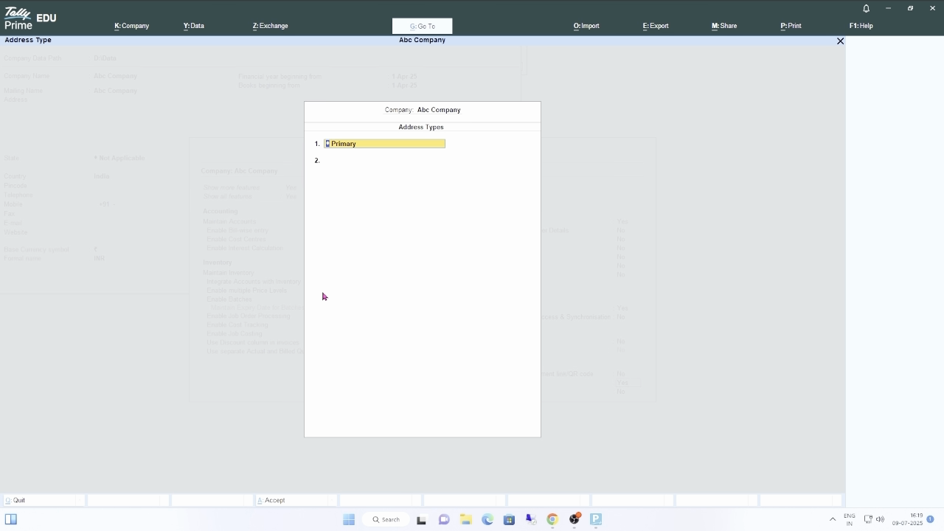
{"action": "key", "text": "Return"}
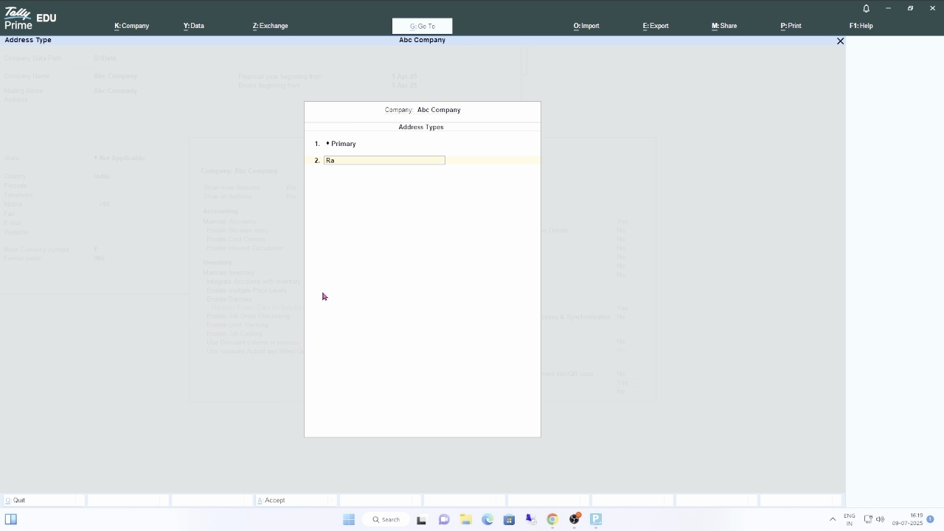
{"action": "type", "text": "Rajkot"}
{"action": "key", "text": "Return"}
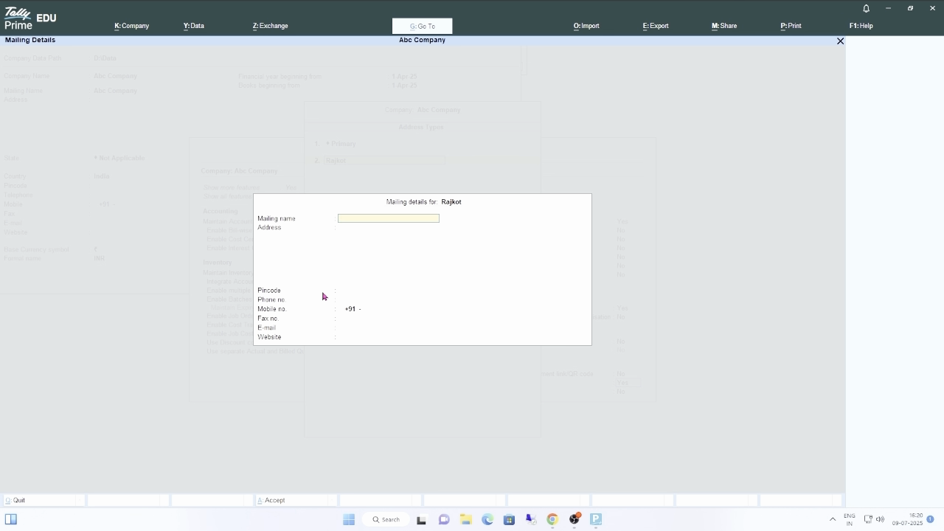
- Leave the mailing name, address and all contact fields blank in the mailing details for Rajkot
{"action": "key", "text": "Return"}
{"action": "key", "text": "Return"}
{"action": "key", "text": "Return"}
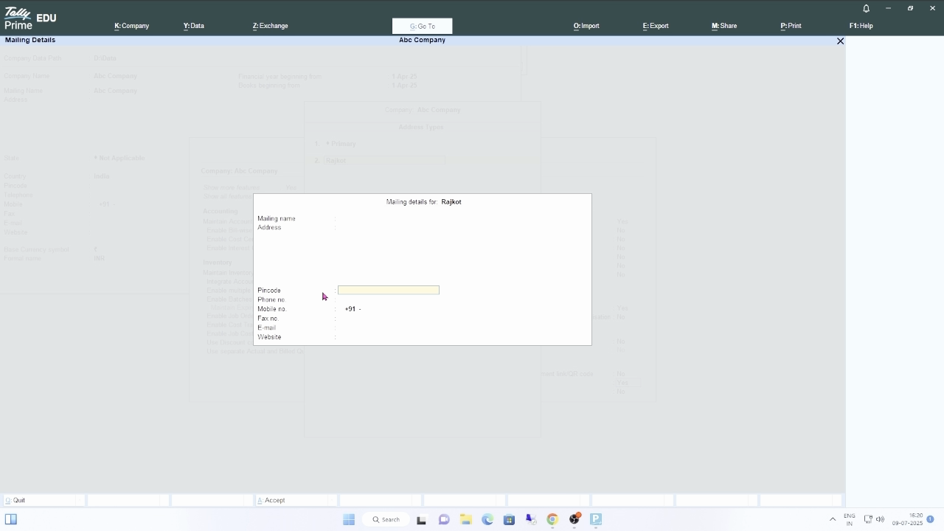
{"action": "key", "text": "Return"}
{"action": "key", "text": "Return"}
{"action": "key", "text": "Return"}
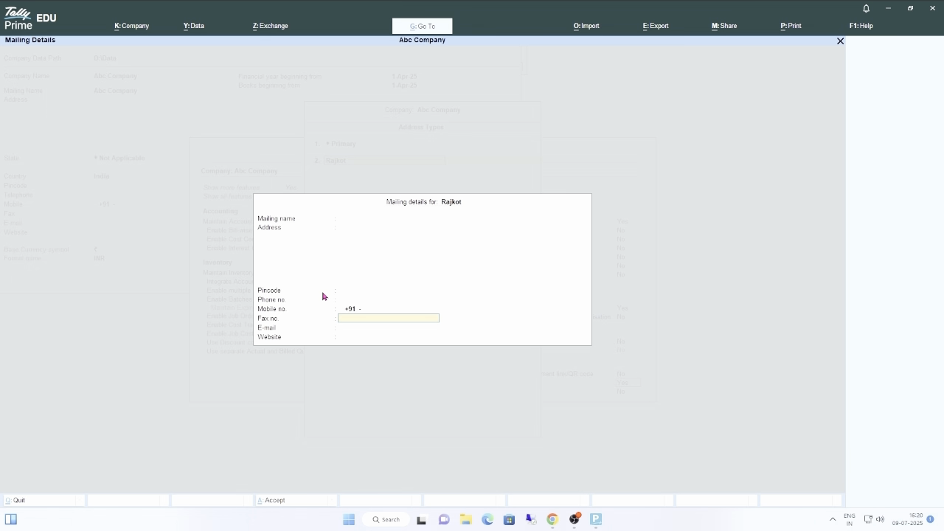
{"action": "key", "text": "Return"}
{"action": "key", "text": "Return"}
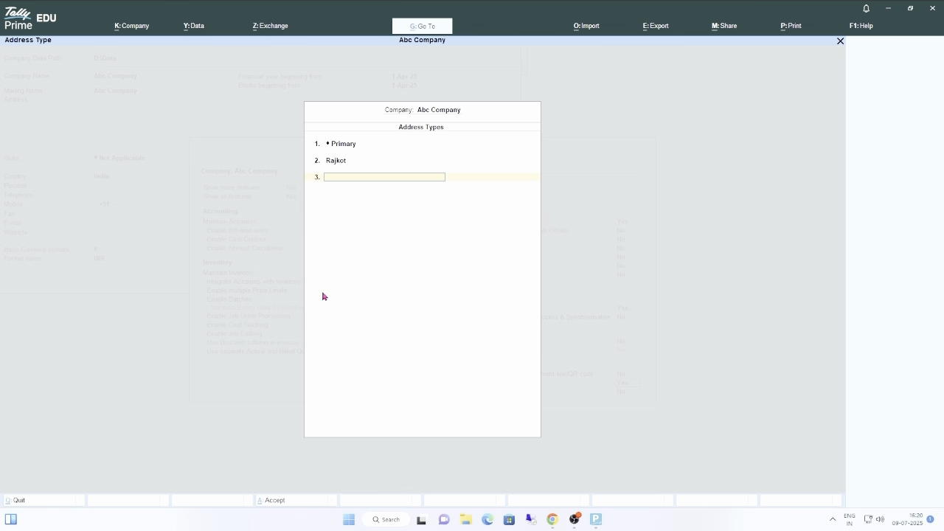
- Finish the address types list, keep Mark modified vouchers at No, and save the company features
{"action": "key", "text": "Return"}
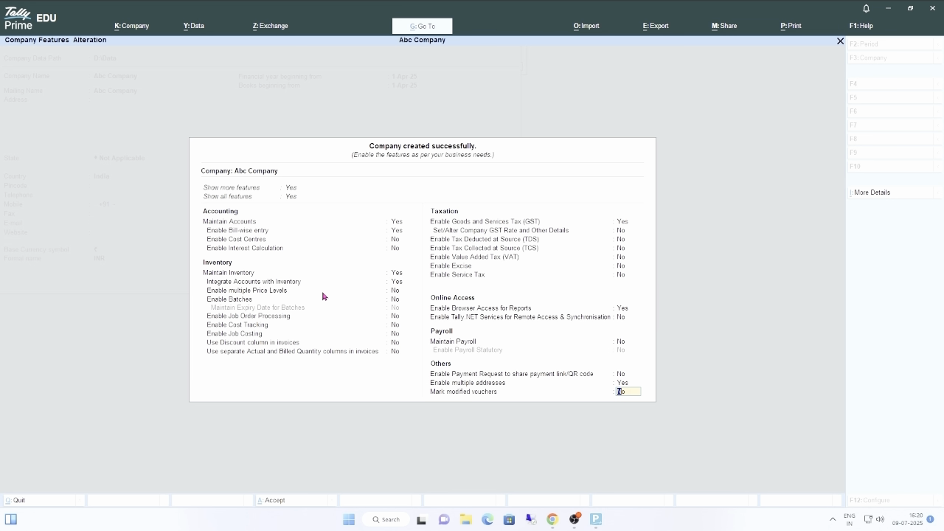
{"action": "key", "text": "Return"}
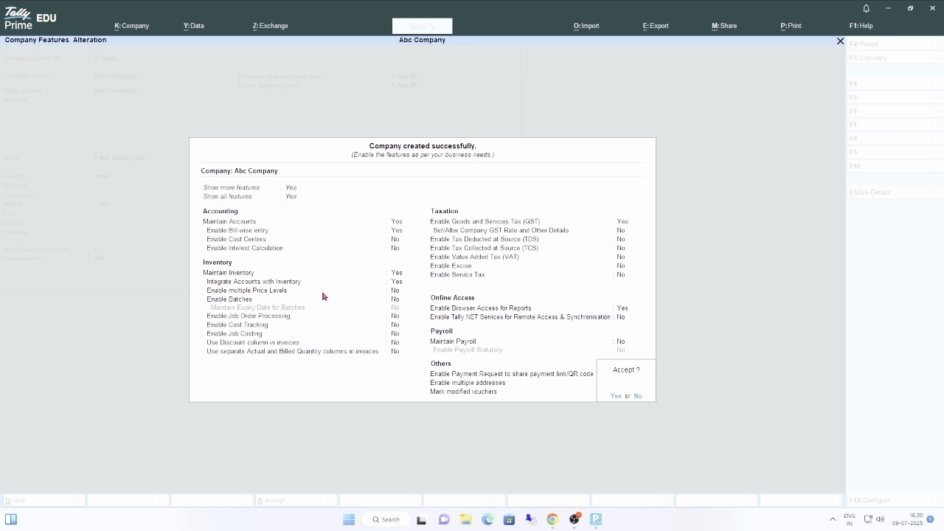
{"action": "key", "text": "y"}
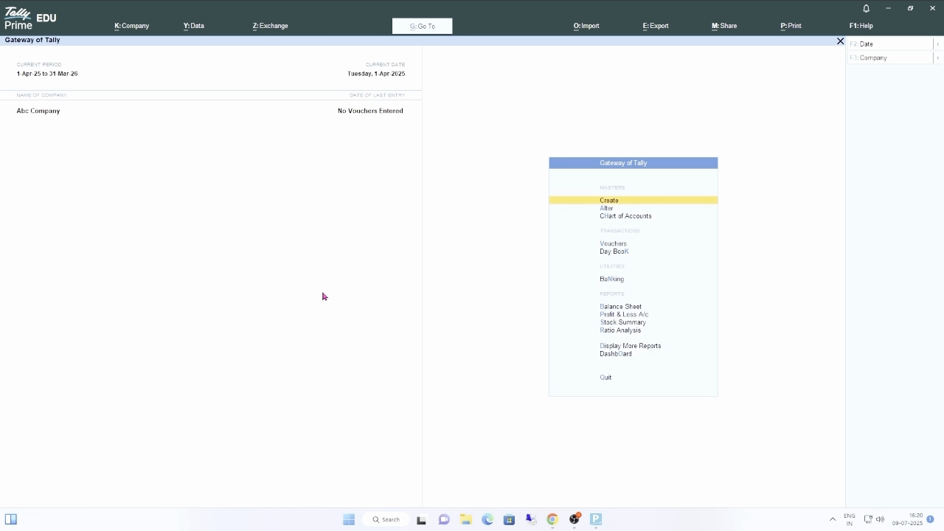